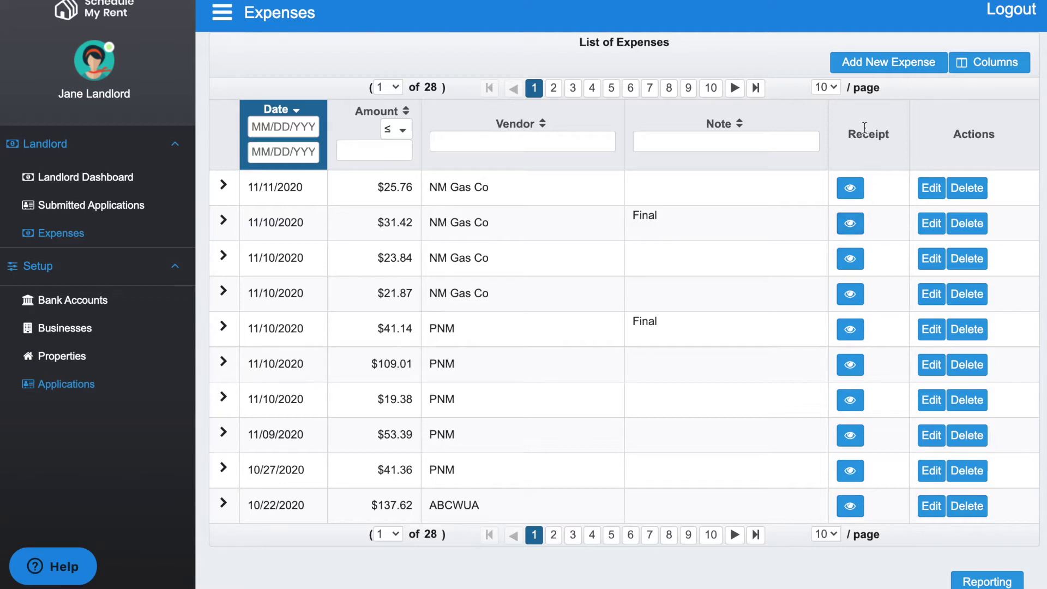
# - Start a new expense with amount $100.00, custom vendor "Yard Guy" and the note "Mowing yards."
pyautogui.click(870, 66)
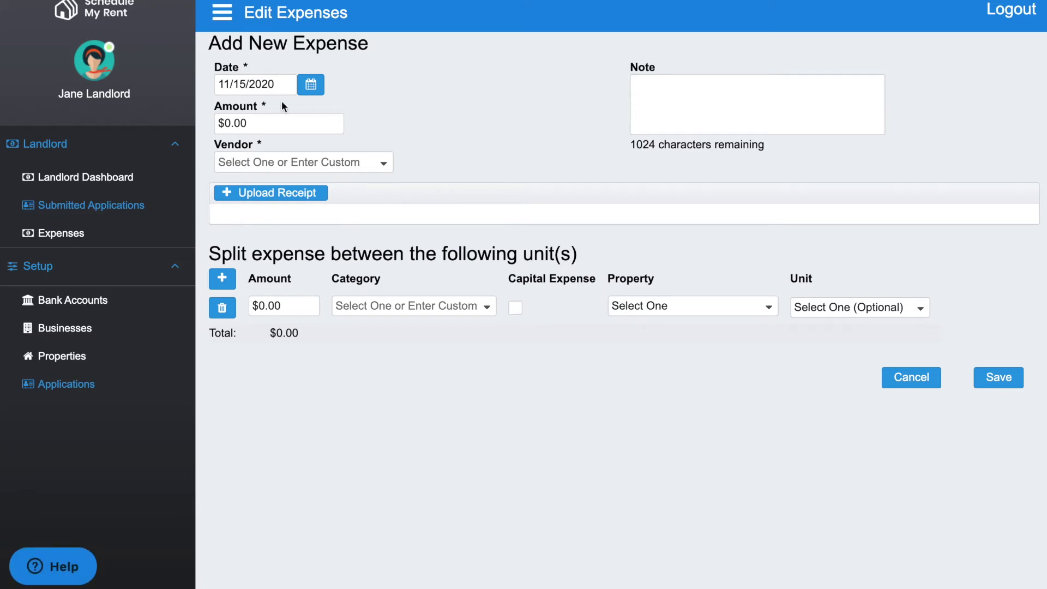
pyautogui.click(257, 120)
pyautogui.write('100.00')
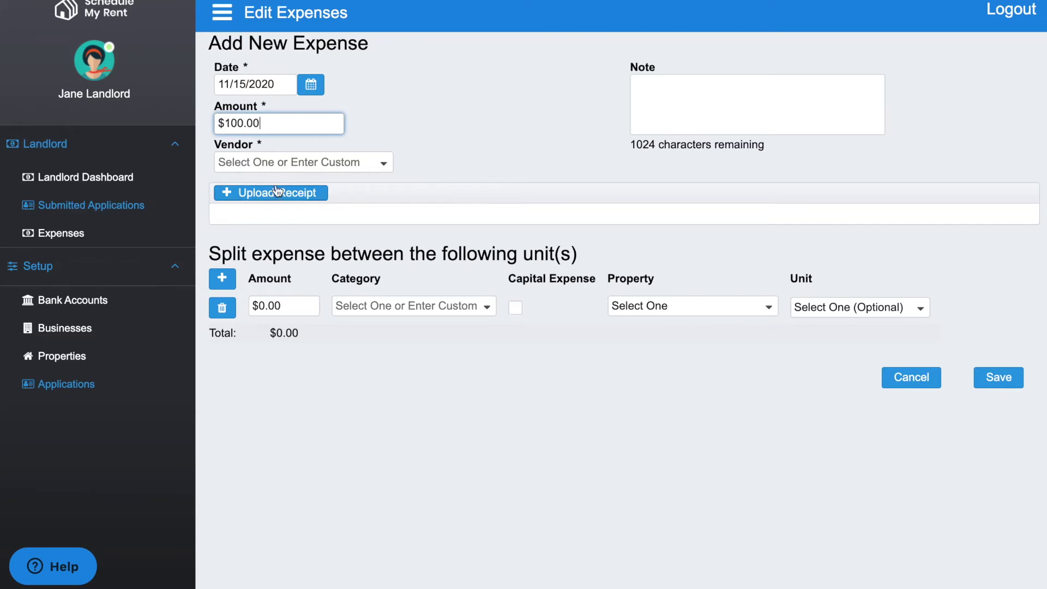
pyautogui.click(283, 163)
pyautogui.write('Y')
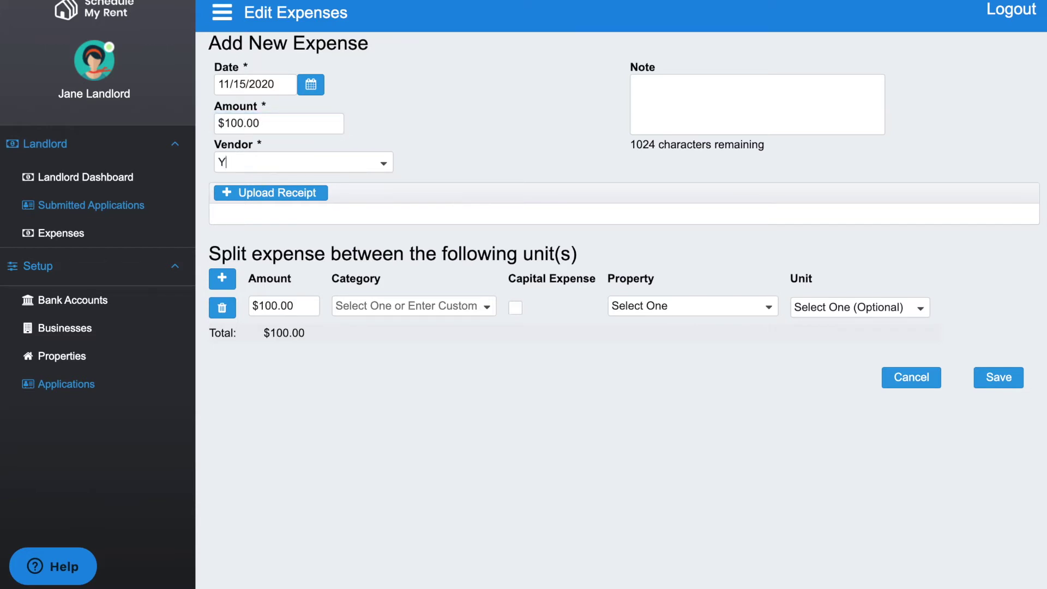
pyautogui.write('ard Guy')
pyautogui.click(658, 102)
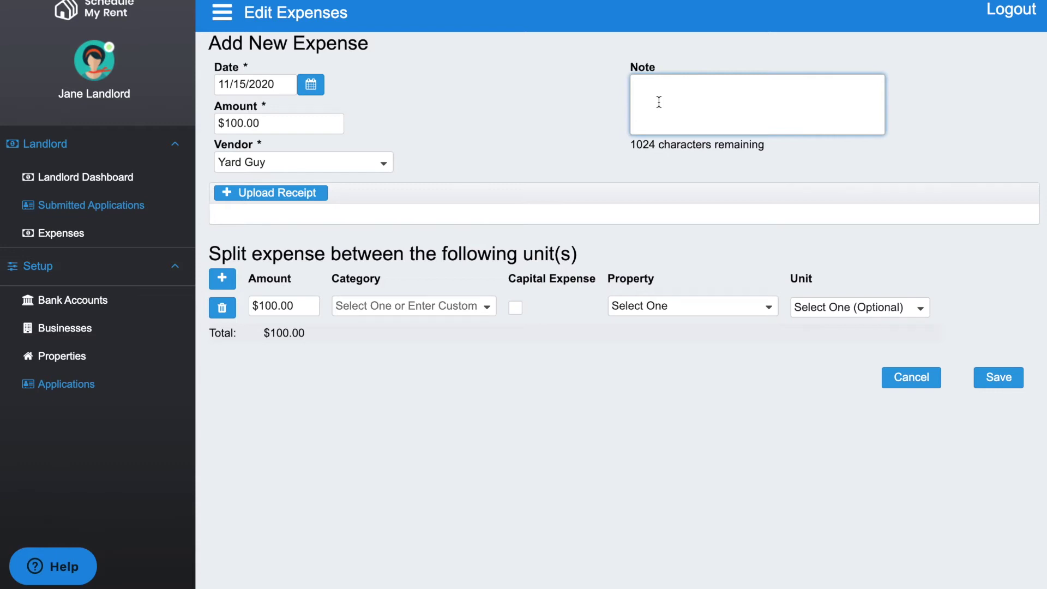
pyautogui.write('Mowing yards.')
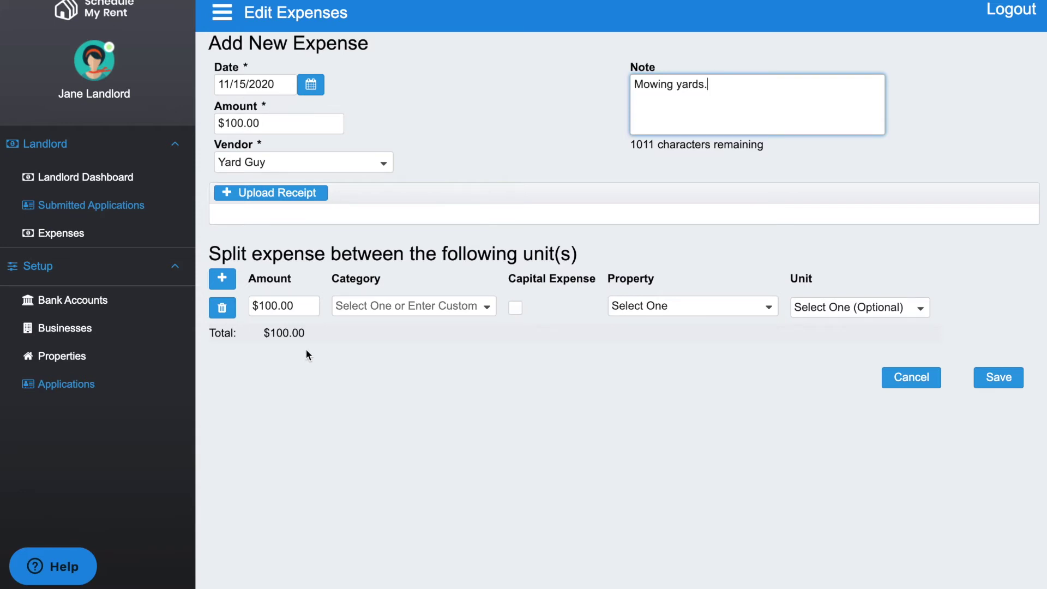
# - Set the first split line's amount to $50.00 and its category to Cleaning and Maintenance
pyautogui.moveTo(302, 305); pyautogui.dragTo(252, 304)
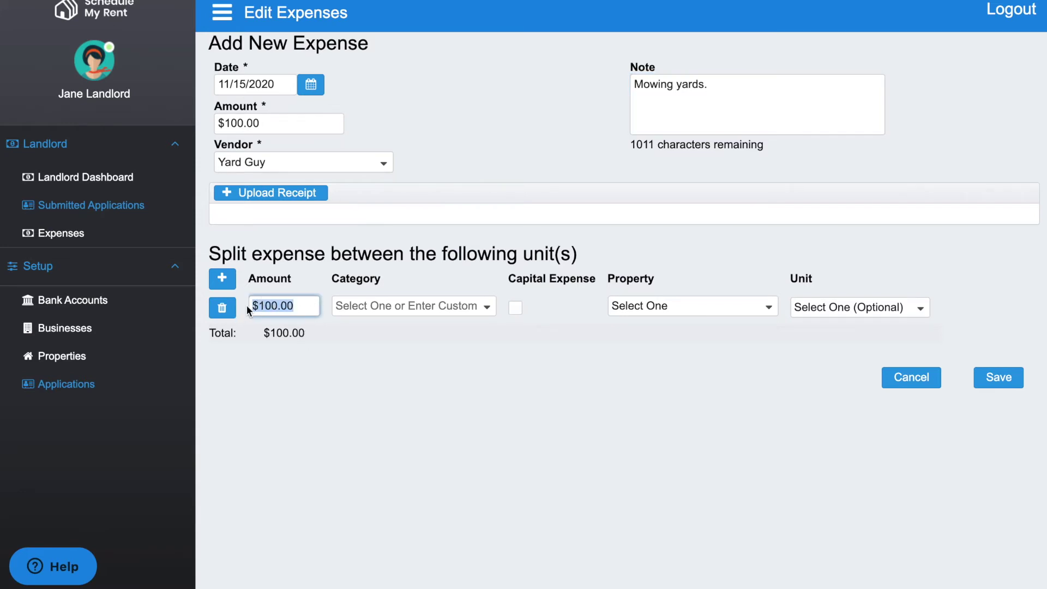
pyautogui.write('$50.00')
pyautogui.click(488, 309)
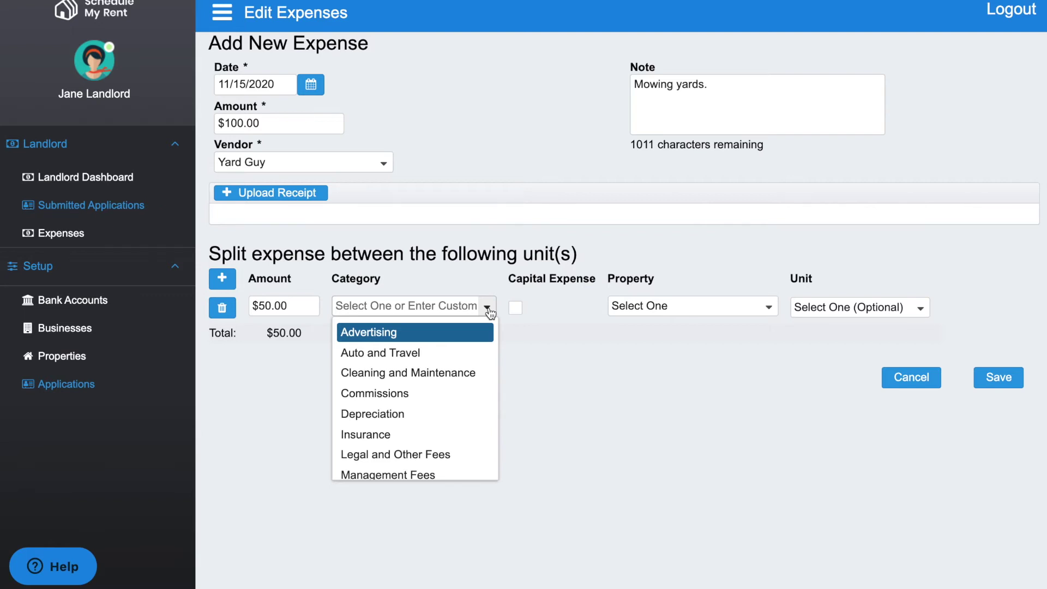
pyautogui.scroll(-2, 437, 407)
pyautogui.scroll(-2, 441, 409)
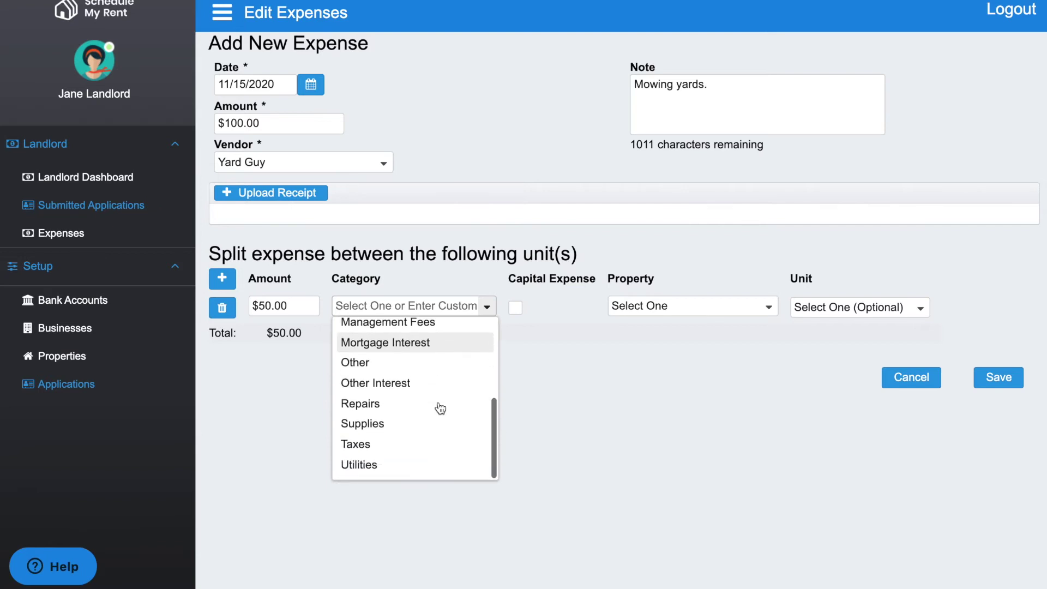
pyautogui.scroll(2, 441, 410)
pyautogui.scroll(3, 440, 409)
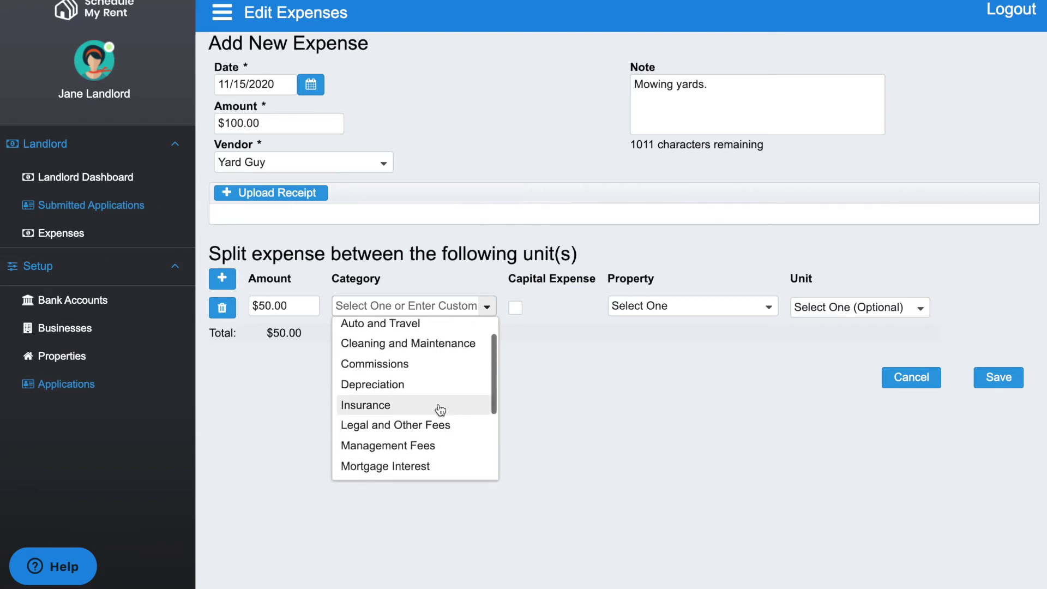
pyautogui.click(421, 344)
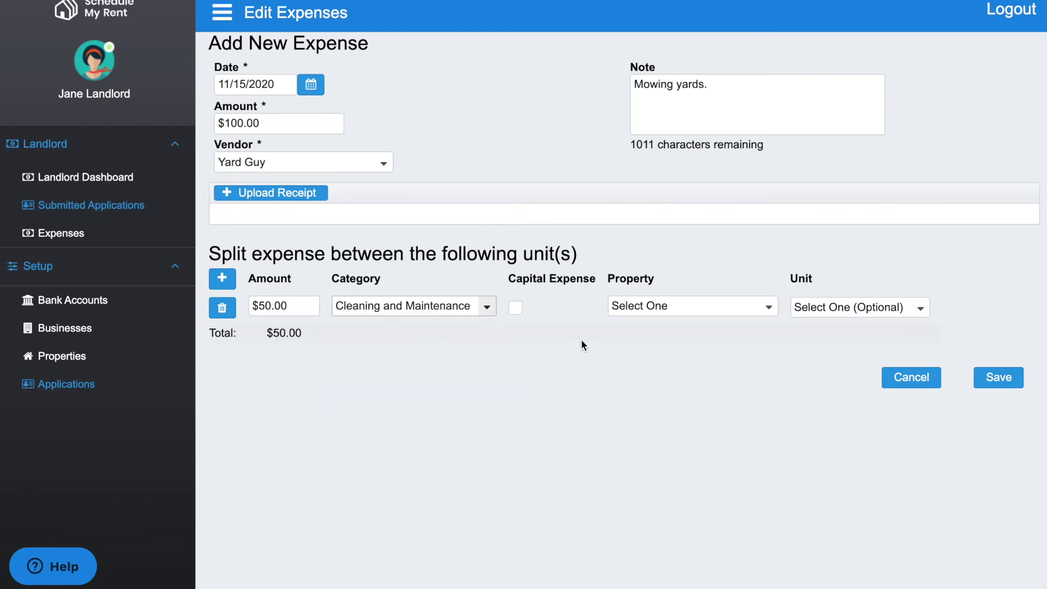
# - Assign the first split line to the Main 4-Plex property, leaving the optional unit unselected
pyautogui.click(681, 312)
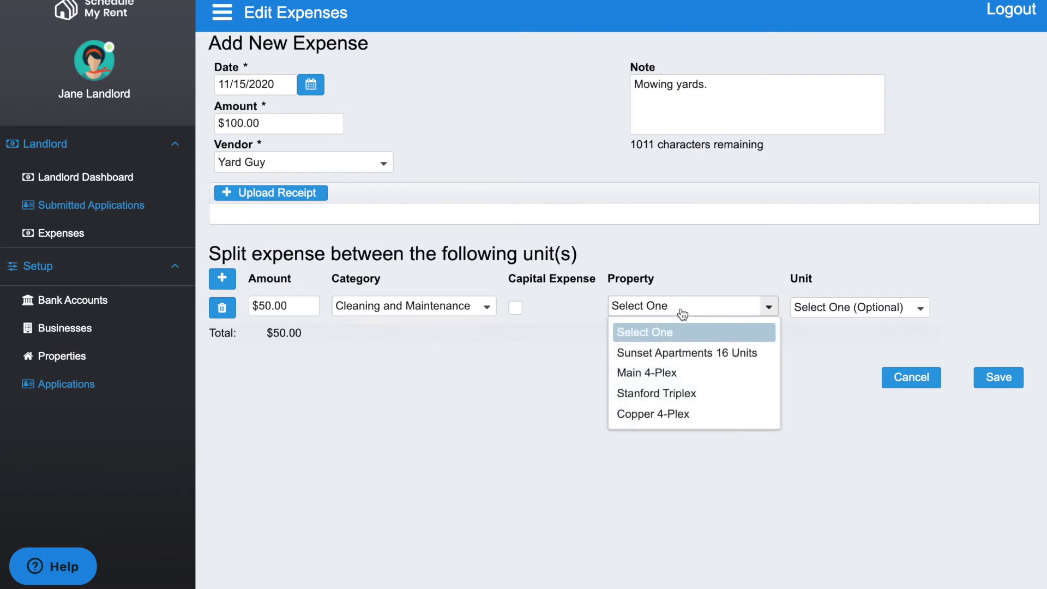
pyautogui.click(645, 372)
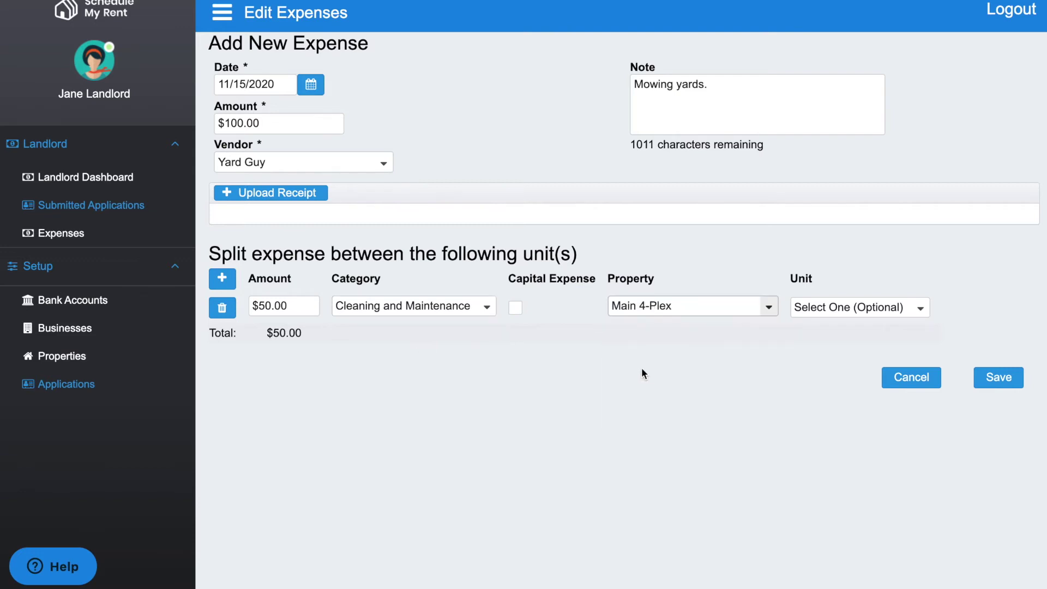
pyautogui.click(920, 309)
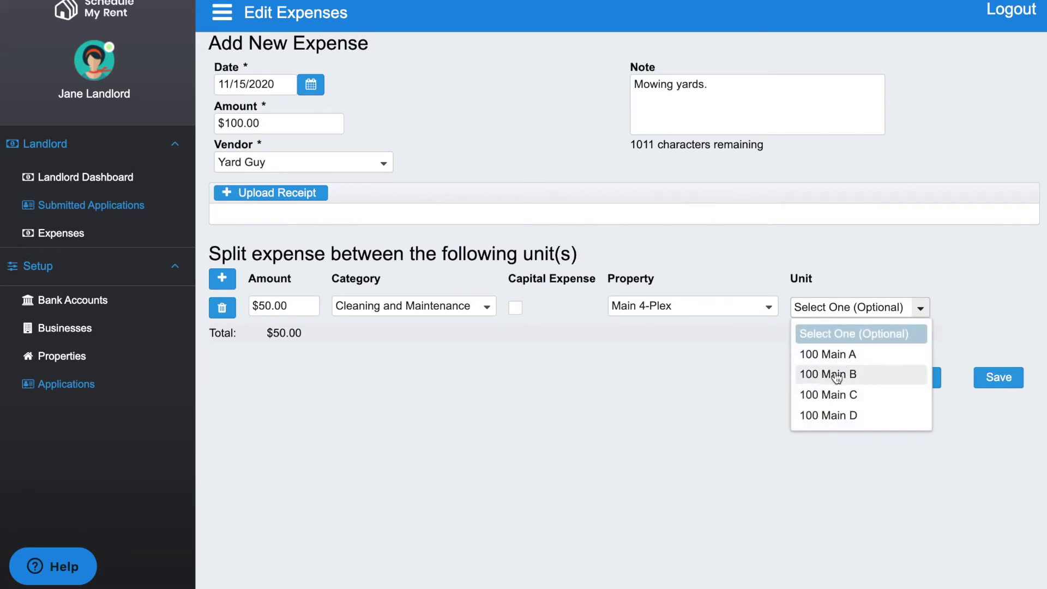
pyautogui.click(629, 381)
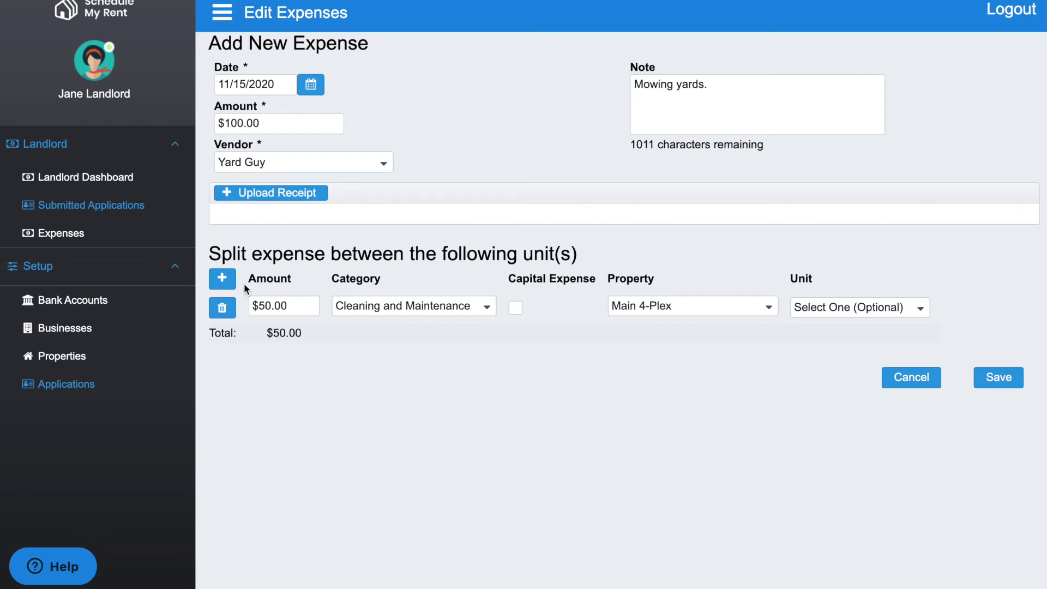
# - Add a second split line with category Cleaning and Maintenance for the Stanford Triplex, and save the expense
pyautogui.click(223, 280)
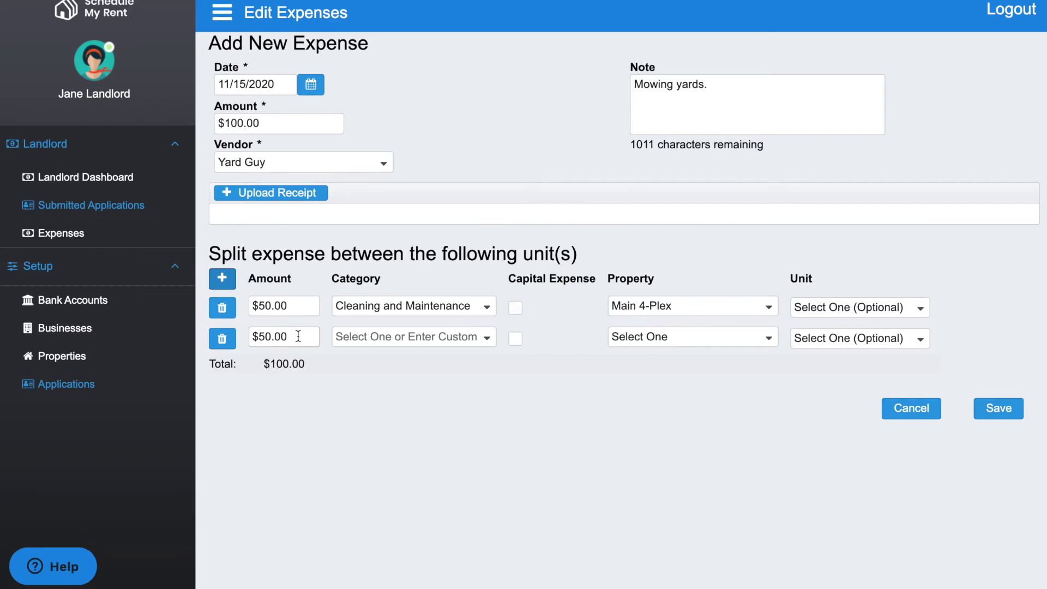
pyautogui.click(486, 338)
pyautogui.click(433, 404)
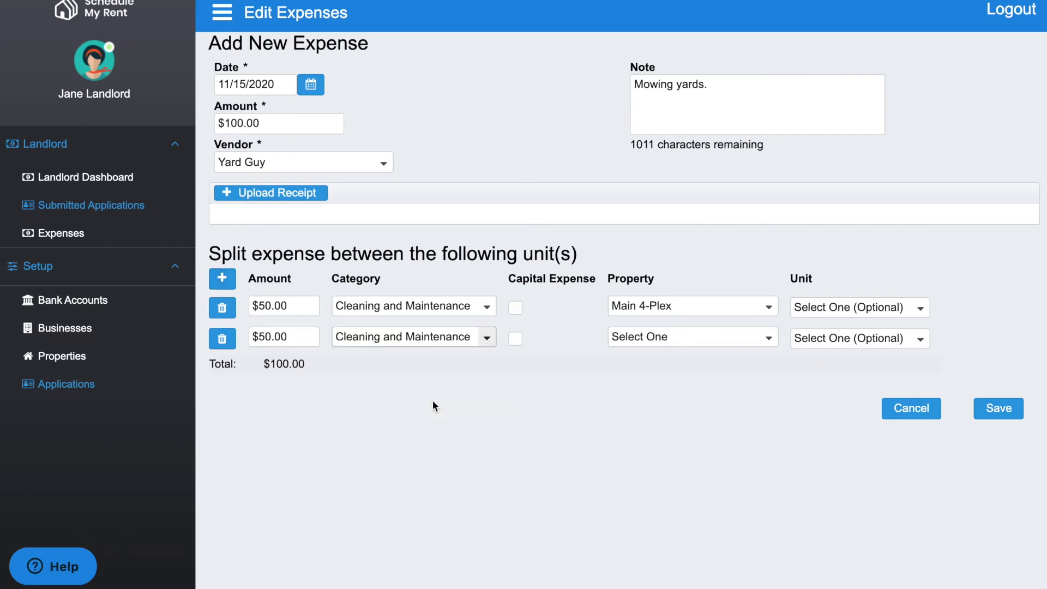
pyautogui.click(768, 339)
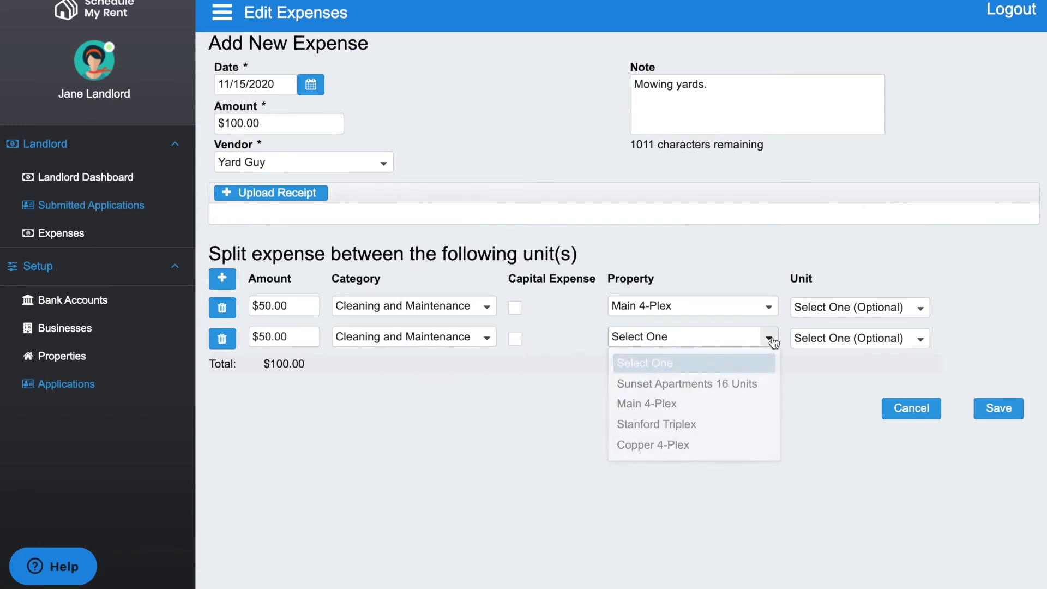
pyautogui.click(673, 425)
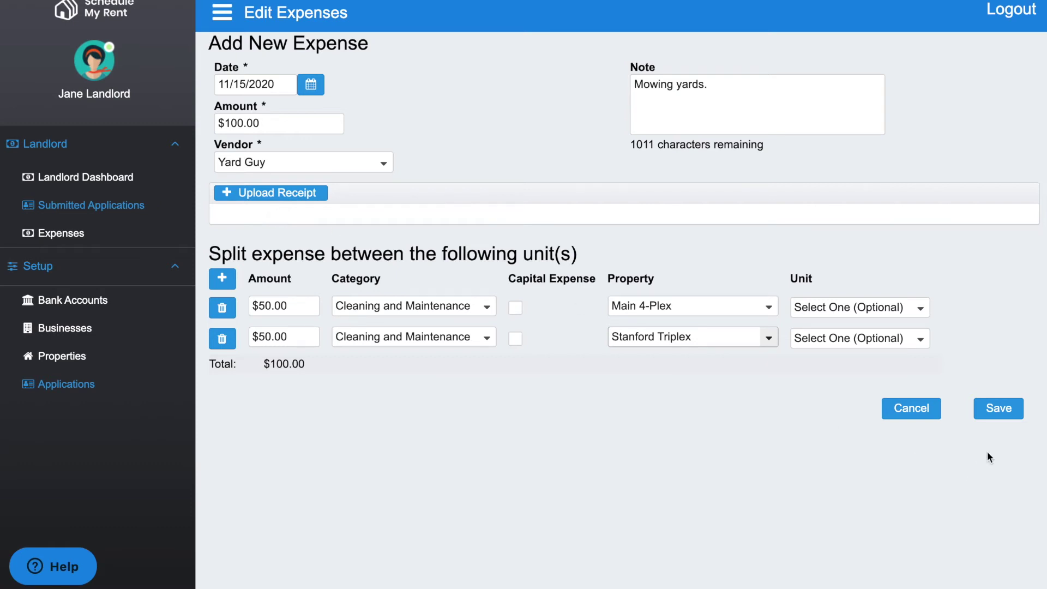
pyautogui.click(1003, 418)
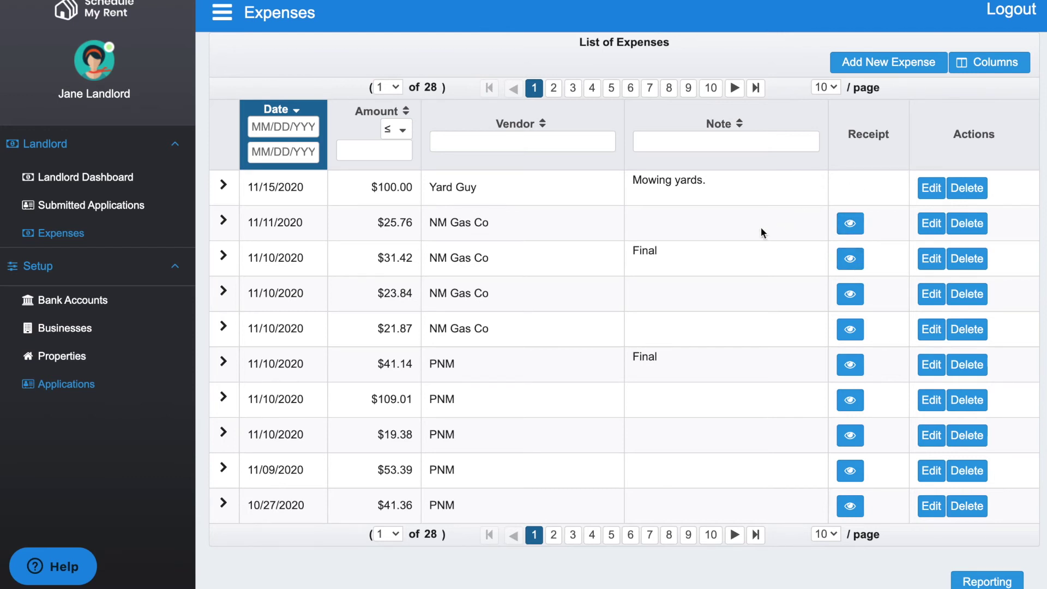
# - Filter the expense list by the vendor "pnm"
pyautogui.click(534, 143)
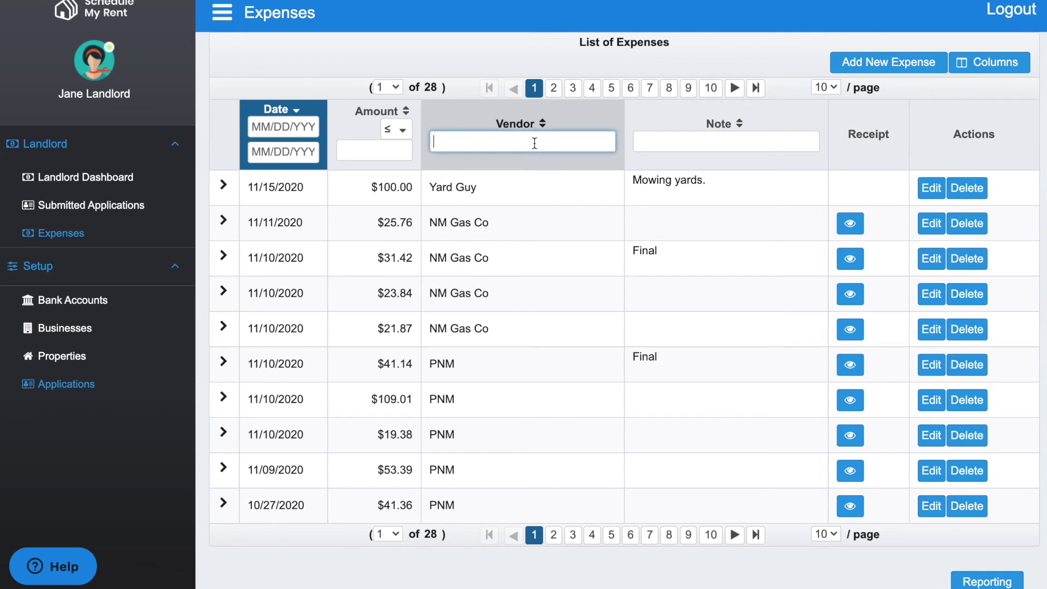
pyautogui.write('pn')
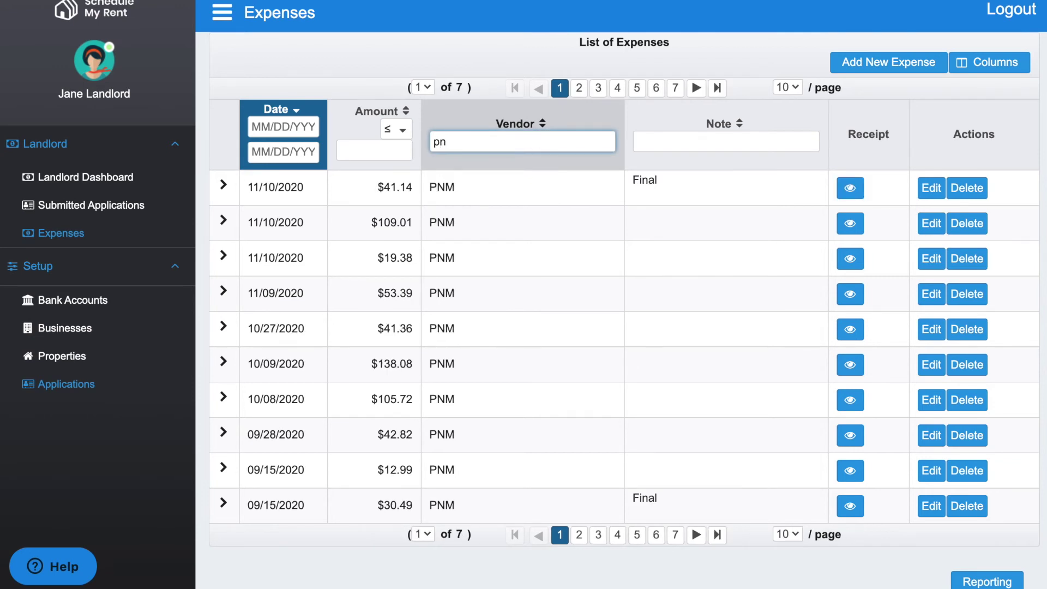
pyautogui.write('k')
pyautogui.press('BackSpace')
pyautogui.write('m')
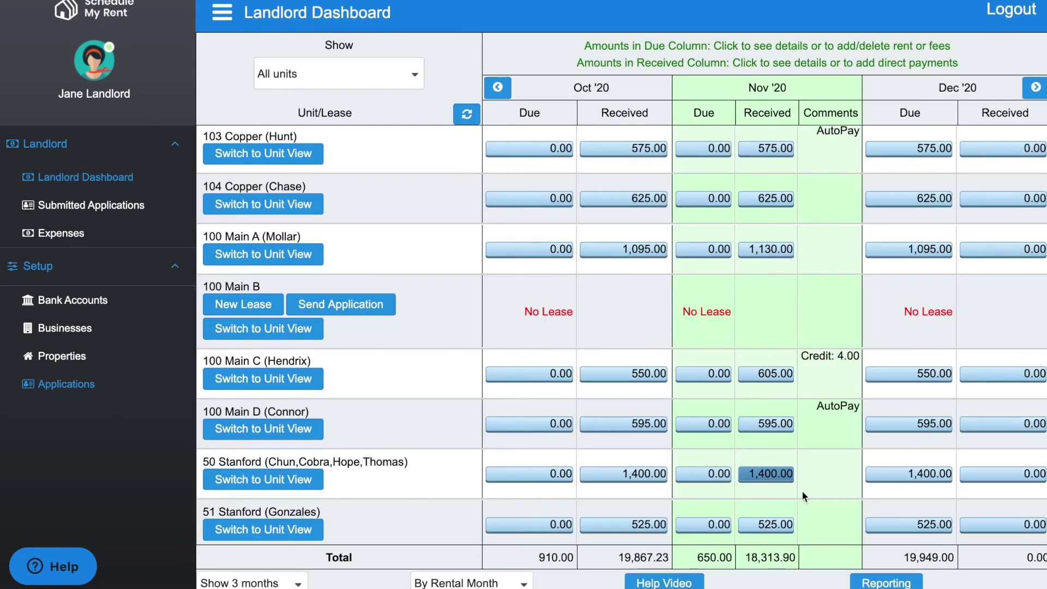
# - Open the reporting options on the landlord dashboard and choose the Summarized Expense report type
pyautogui.click(888, 583)
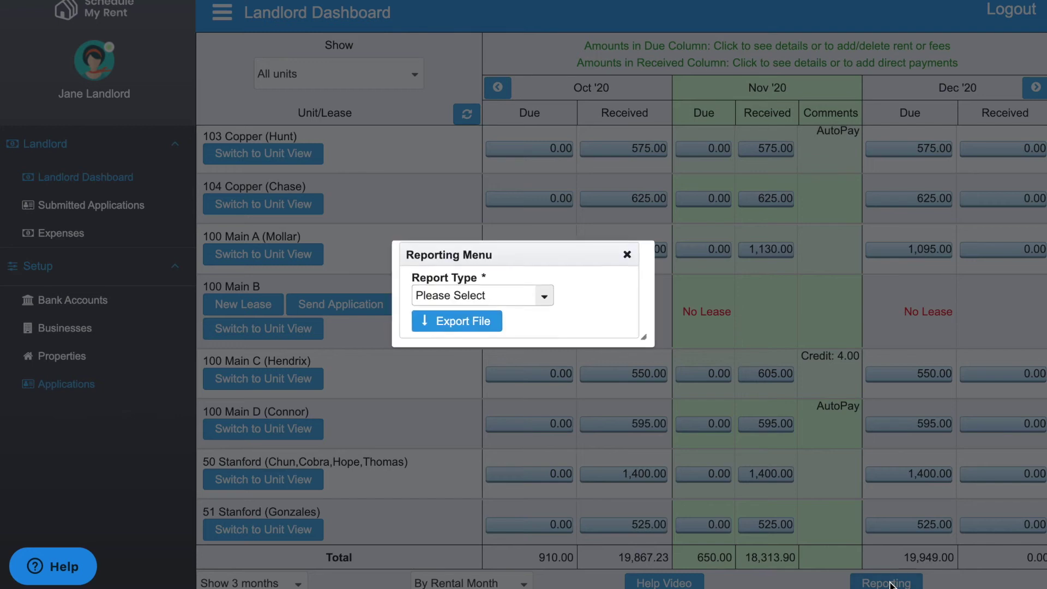
pyautogui.click(543, 295)
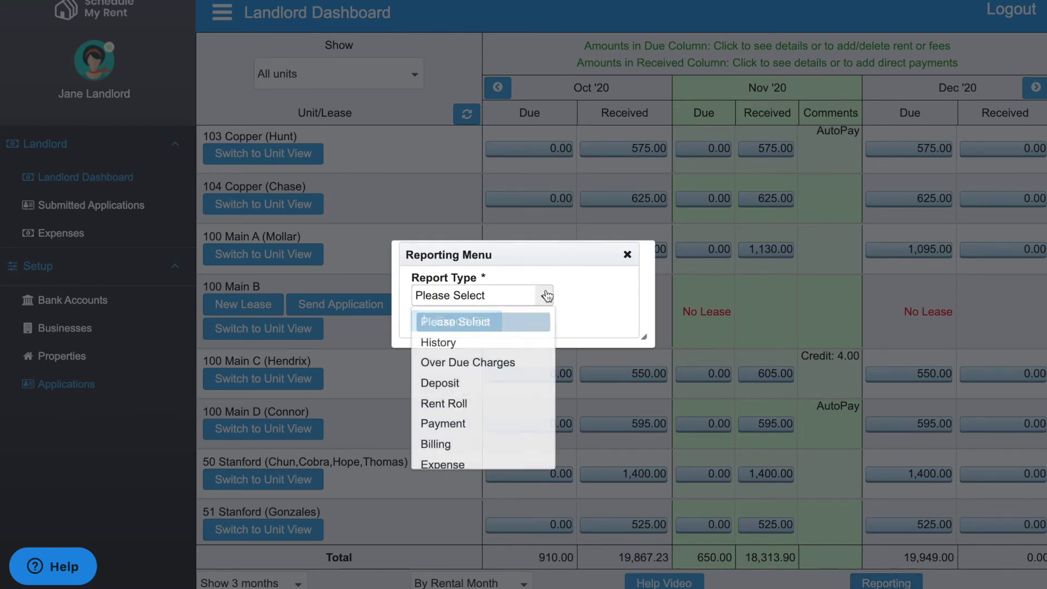
pyautogui.scroll(-3, 500, 424)
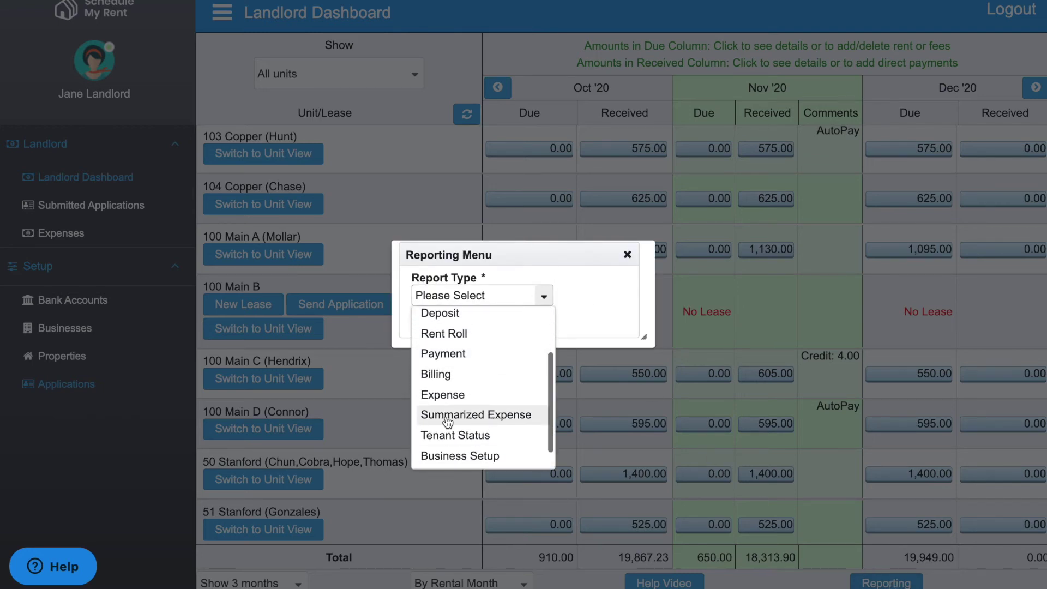
pyautogui.click(481, 415)
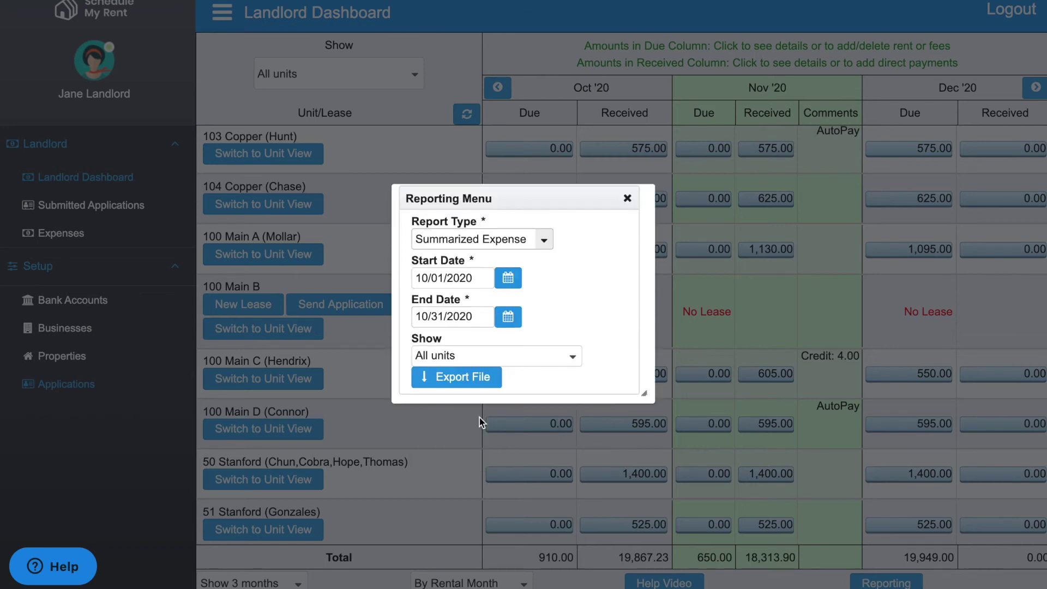
# - Set the report's start date to 01/01/2020 and its end date to 12/31/2020
pyautogui.click(508, 279)
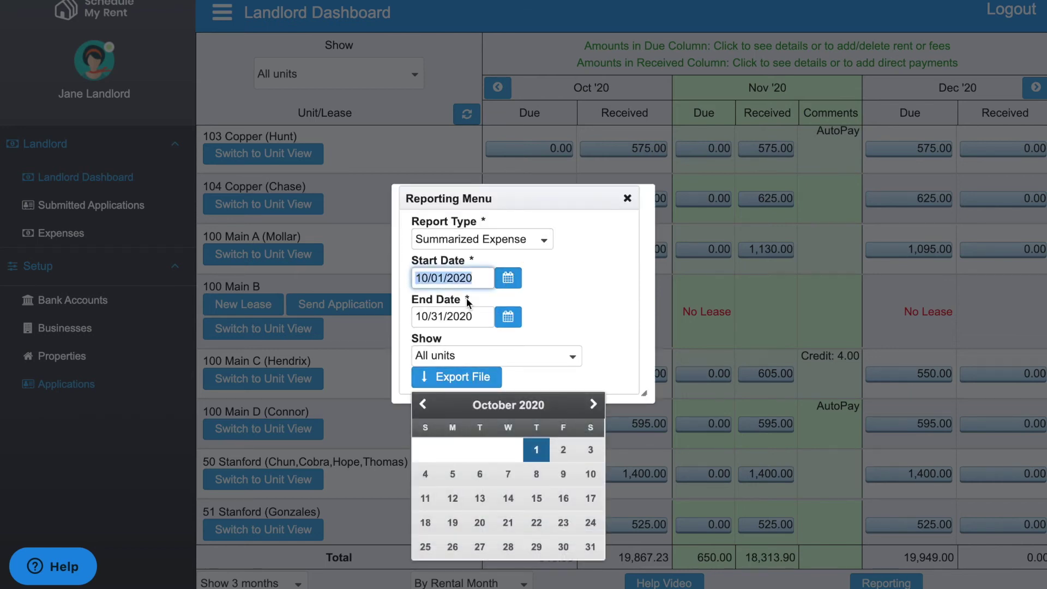
pyautogui.write('01/01/')
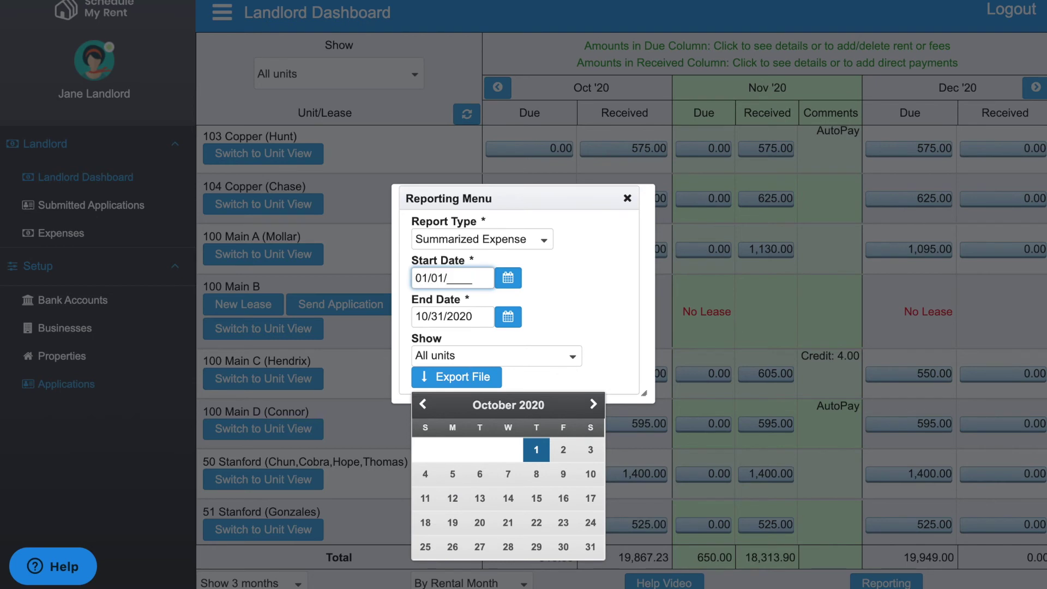
pyautogui.write('2020')
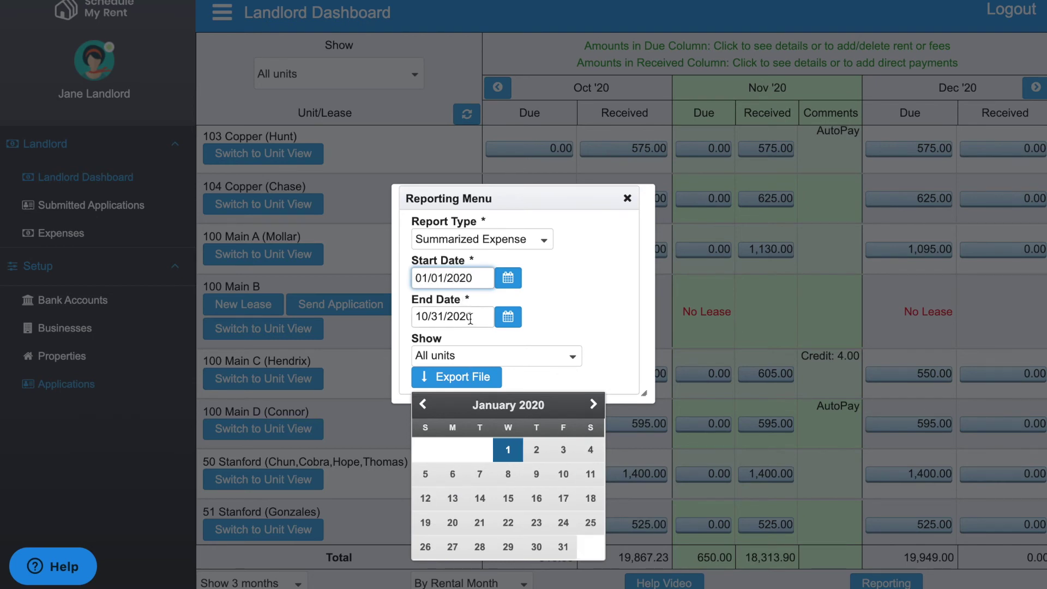
pyautogui.click(470, 319)
pyautogui.click(512, 320)
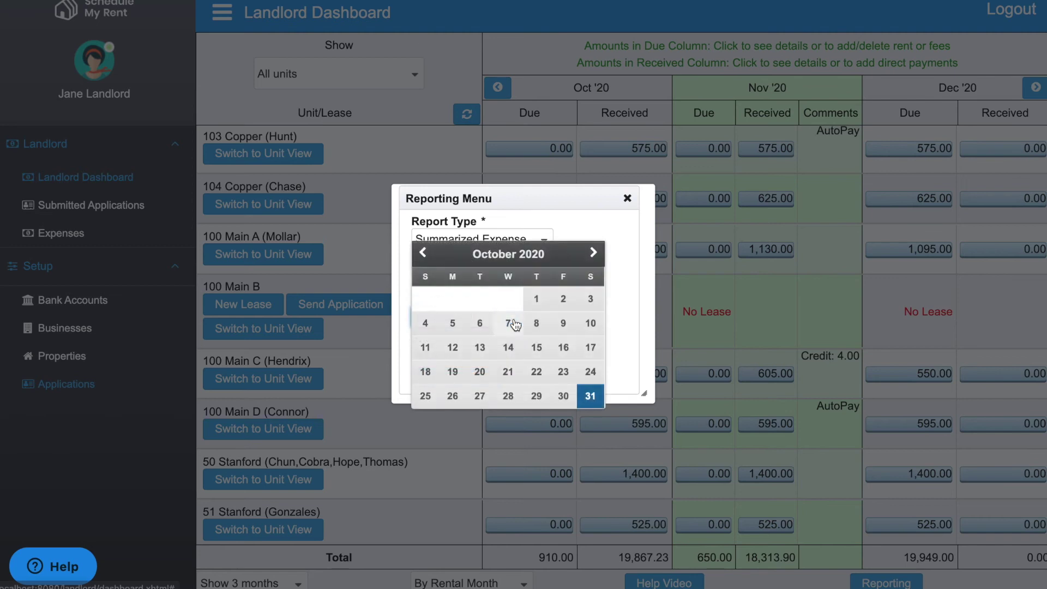
pyautogui.click(593, 253)
pyautogui.click(593, 253)
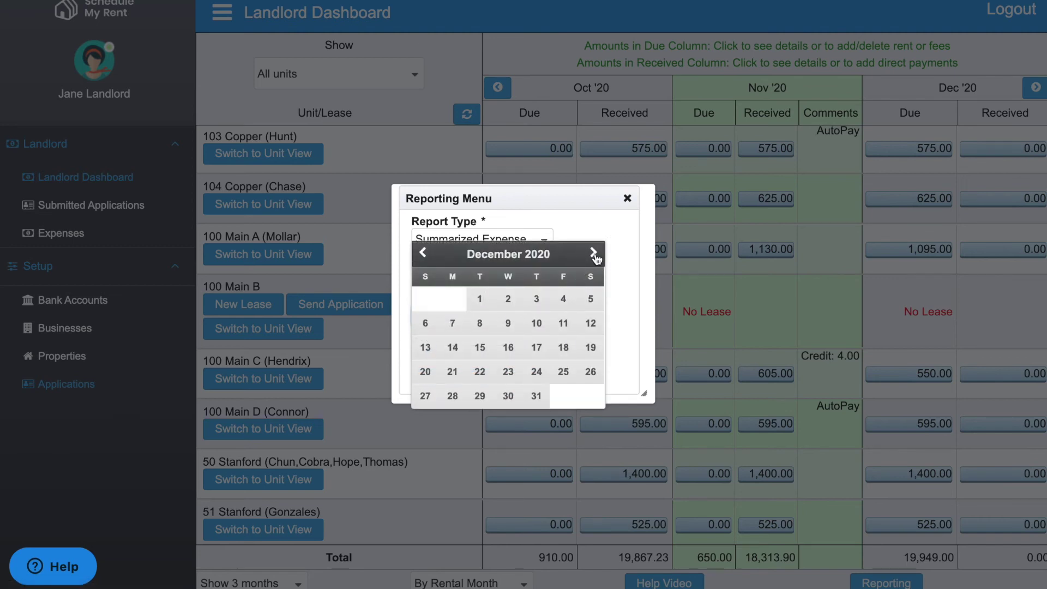
pyautogui.click(537, 398)
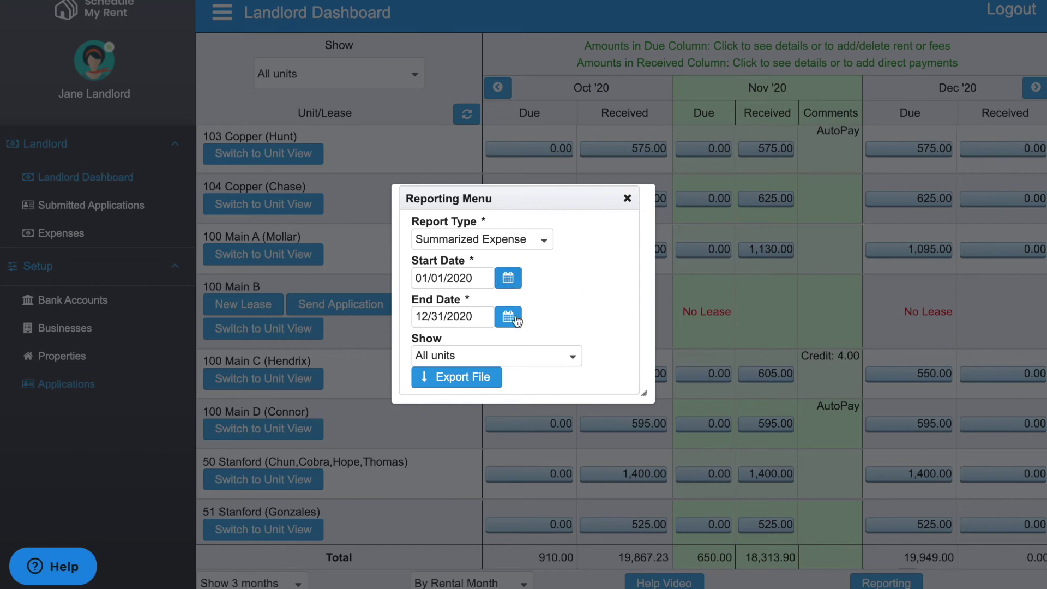
pyautogui.click(574, 360)
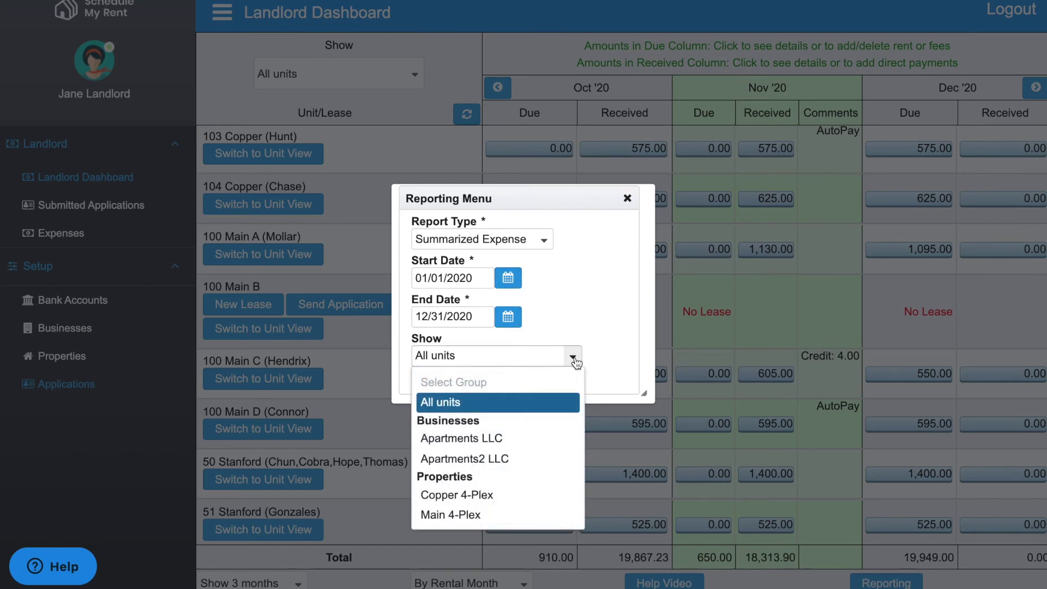
pyautogui.scroll(-1, 530, 455)
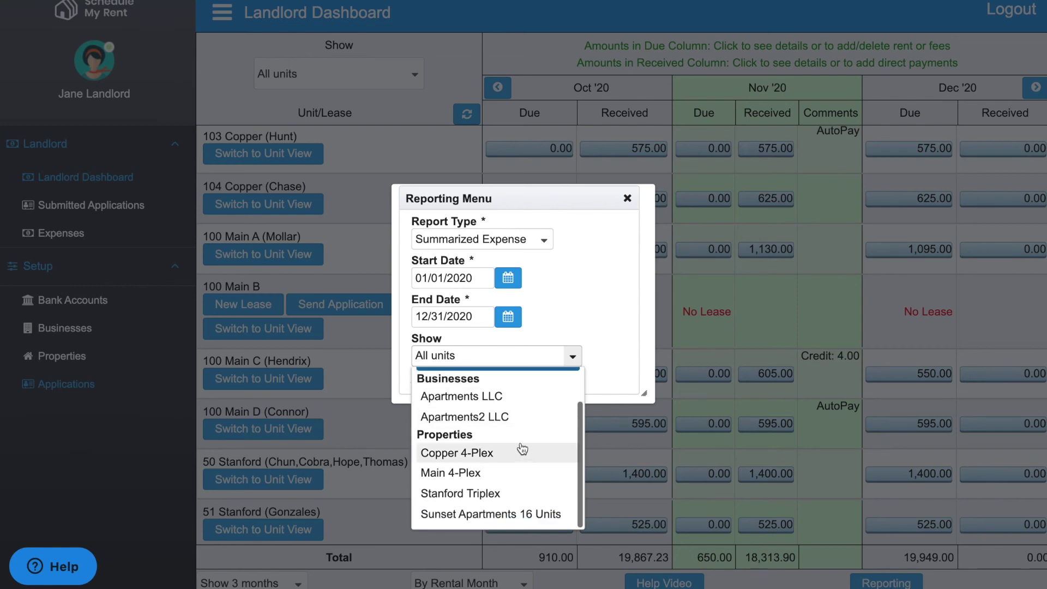
pyautogui.click(576, 277)
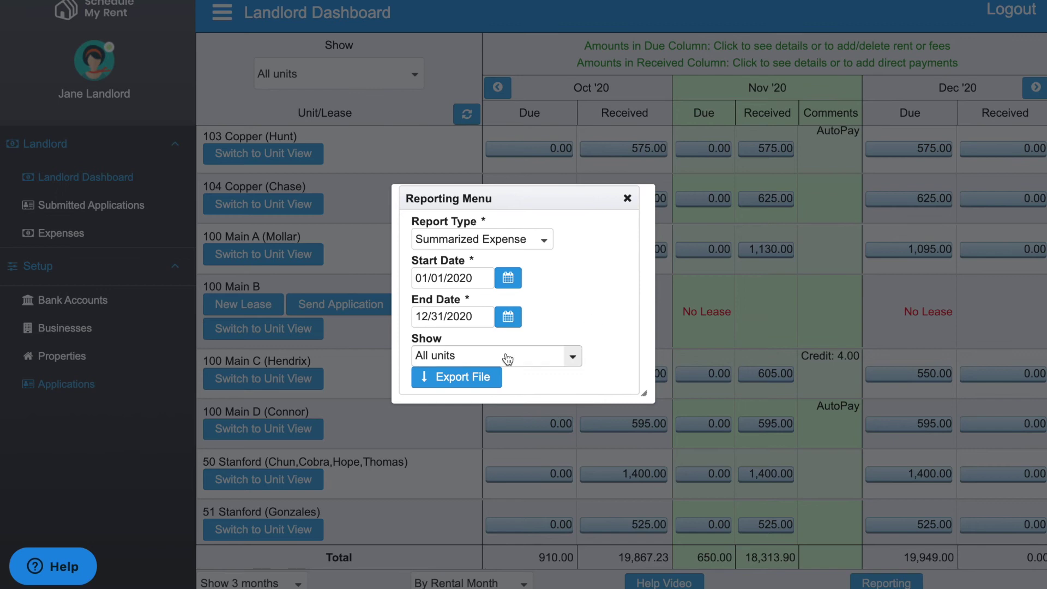
# - Export the 2020 Summarized Expense report for all units
pyautogui.click(449, 381)
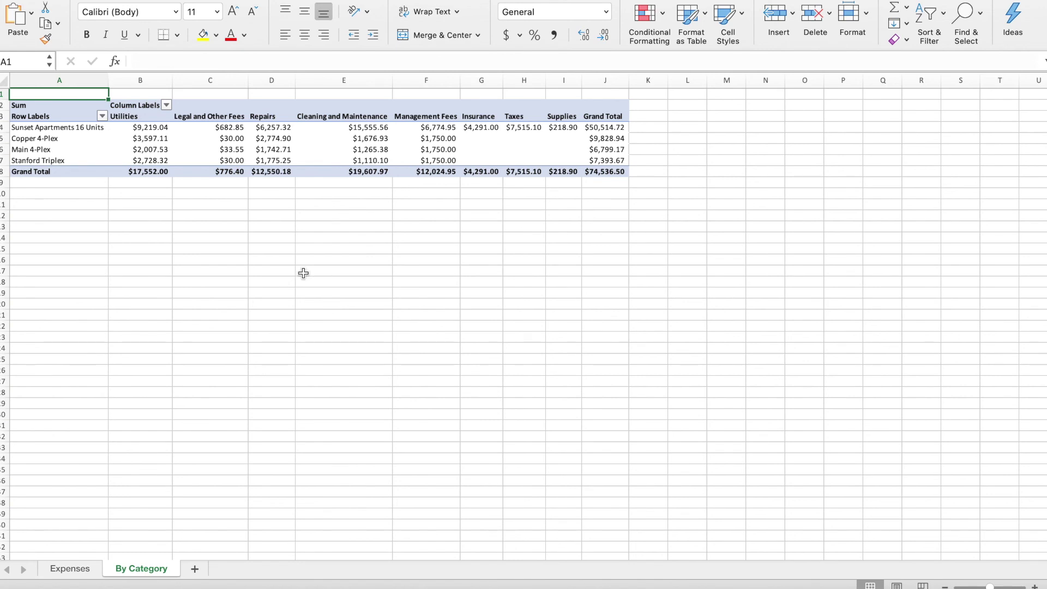
# - In the exported Excel workbook, filter the By Category pivot table's rows to show only the Copper 4-Plex property
pyautogui.click(102, 116)
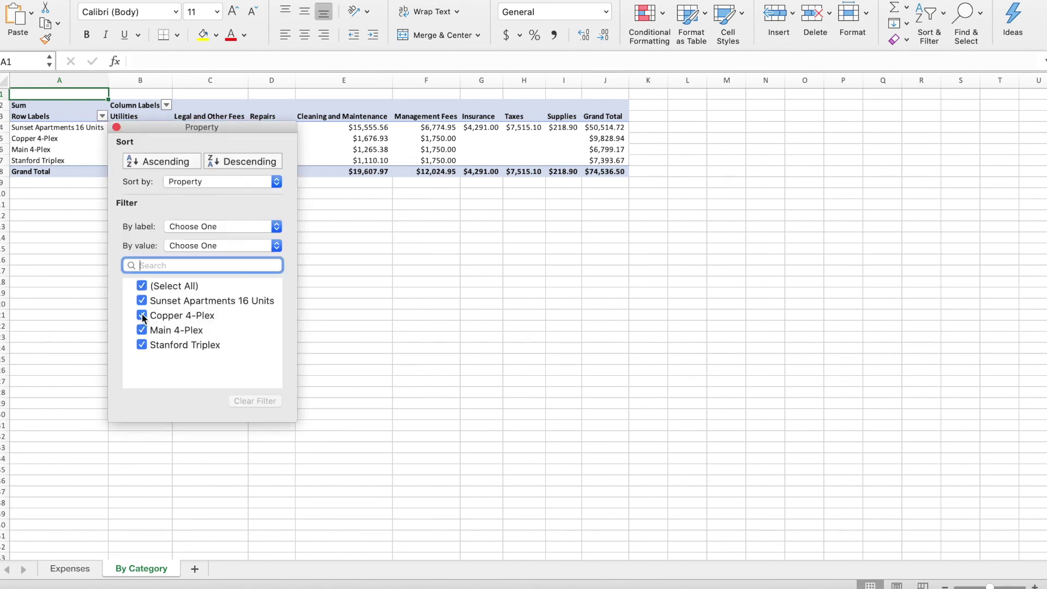
pyautogui.click(141, 286)
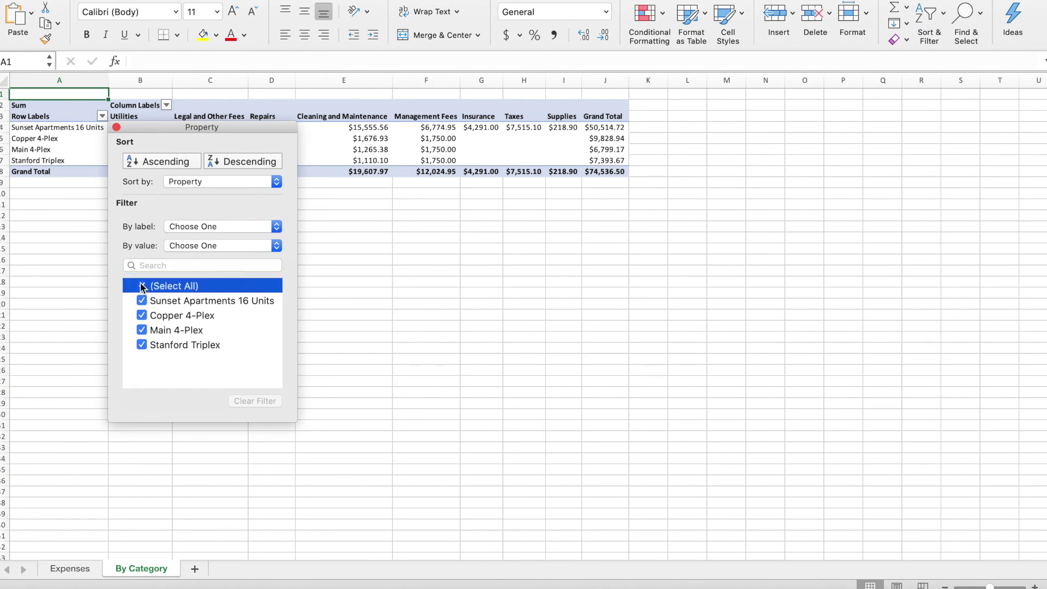
pyautogui.click(142, 316)
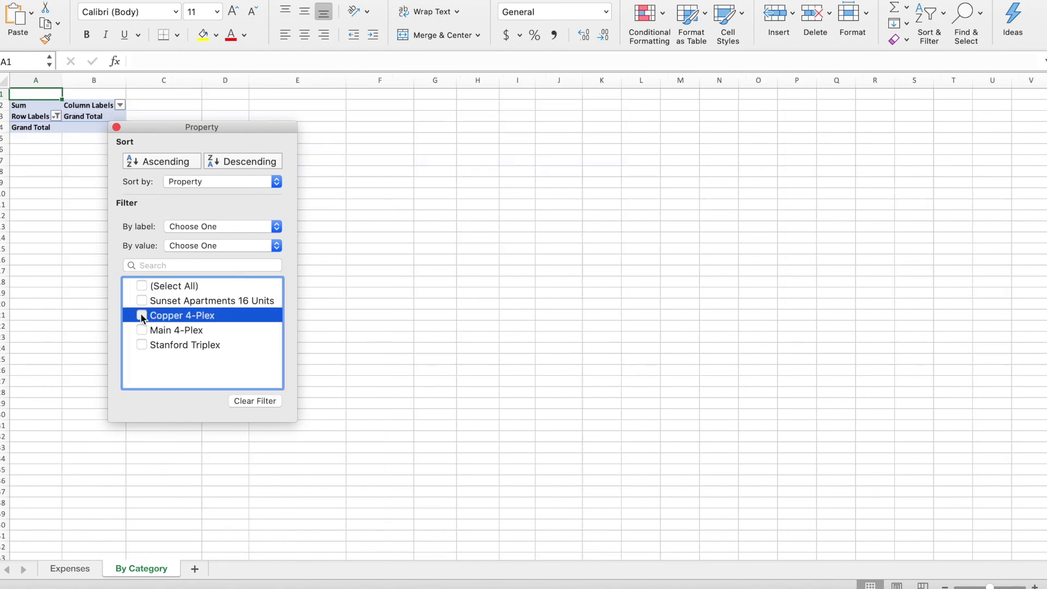
pyautogui.click(425, 354)
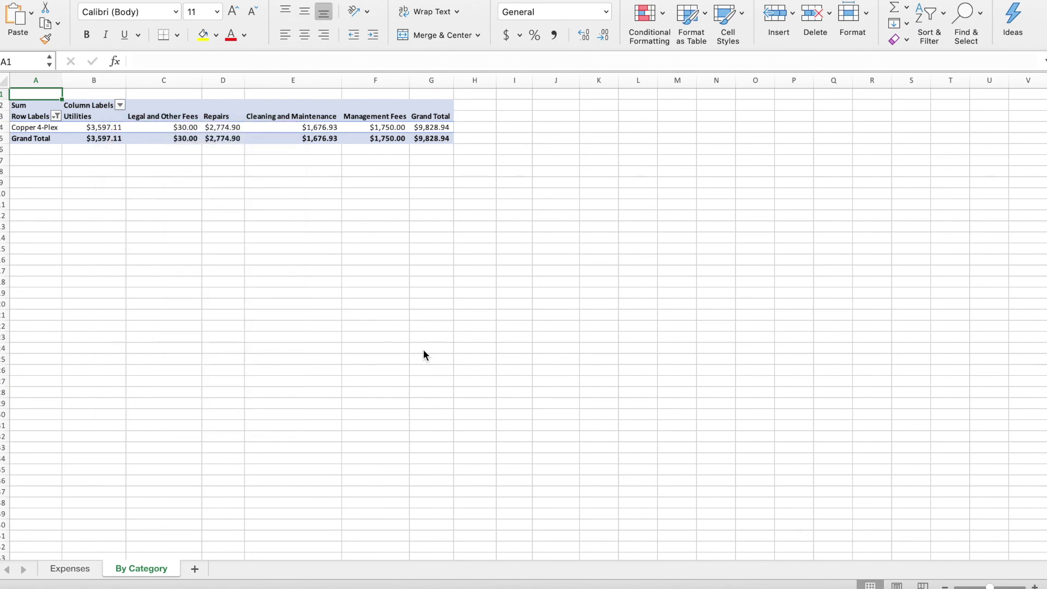
# - Look through the pivot table's category filter options without changing them, and view the detailed records on the Expenses sheet
pyautogui.click(120, 104)
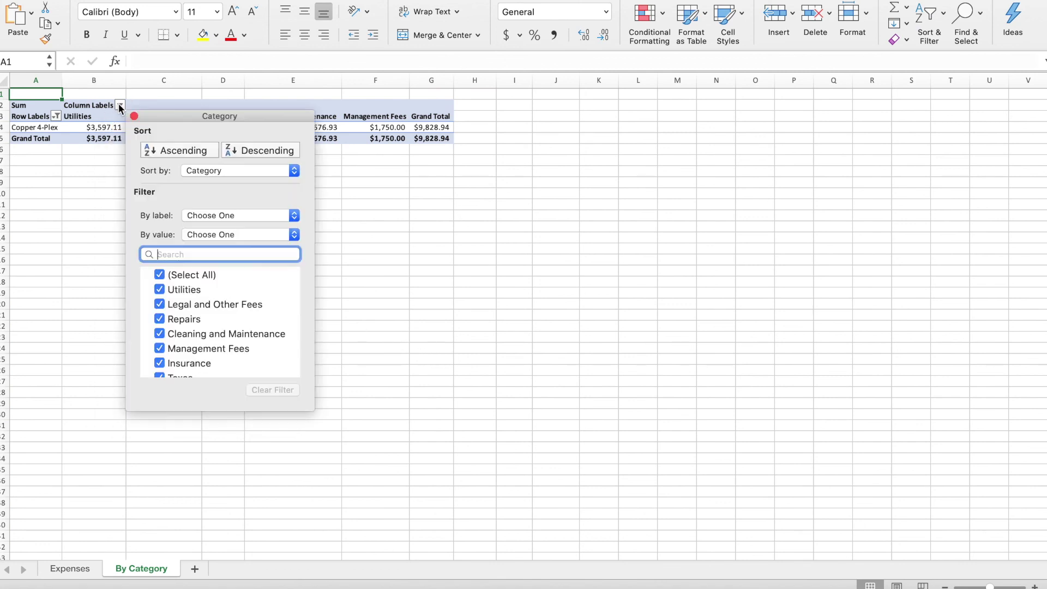
pyautogui.scroll(-2, 235, 335)
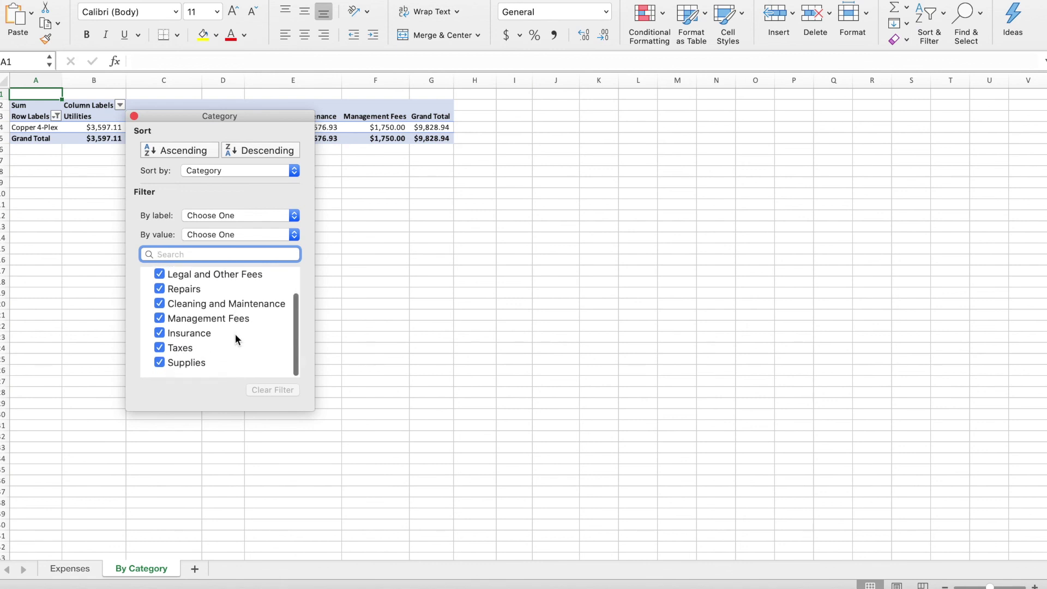
pyautogui.scroll(2, 234, 333)
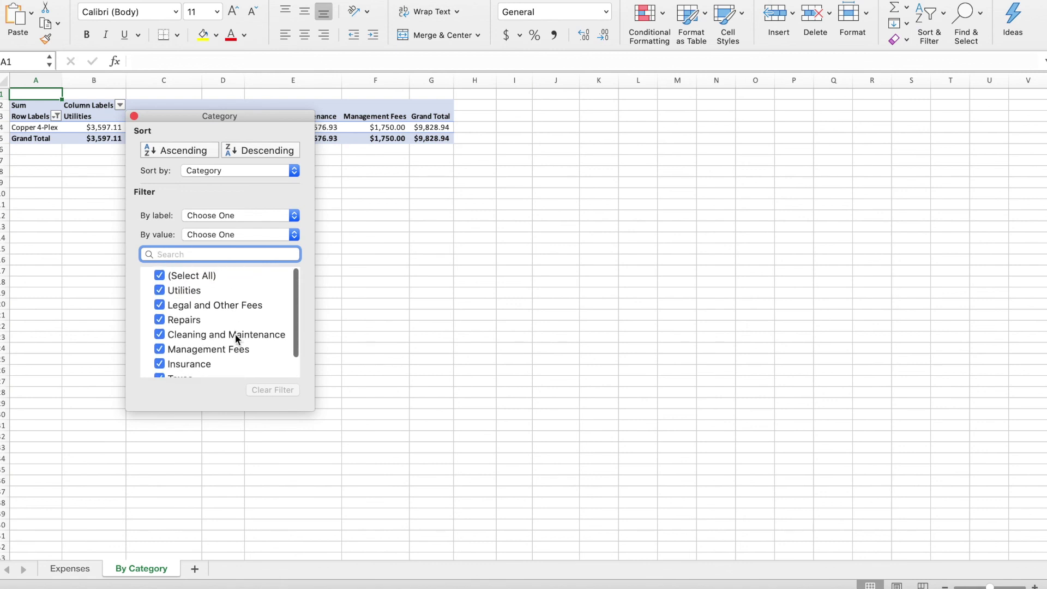
pyautogui.click(94, 277)
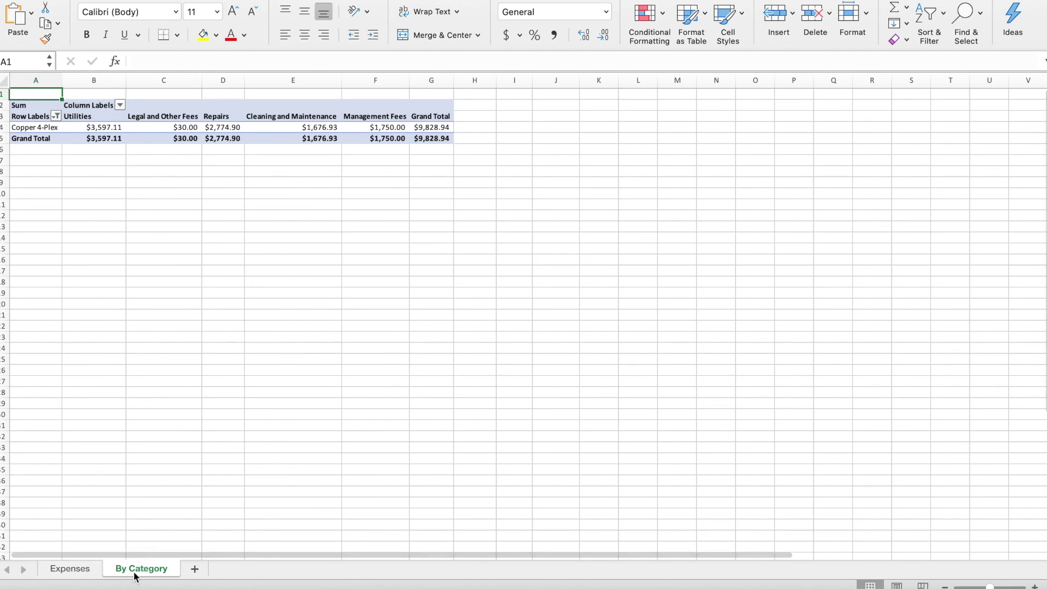
pyautogui.click(63, 570)
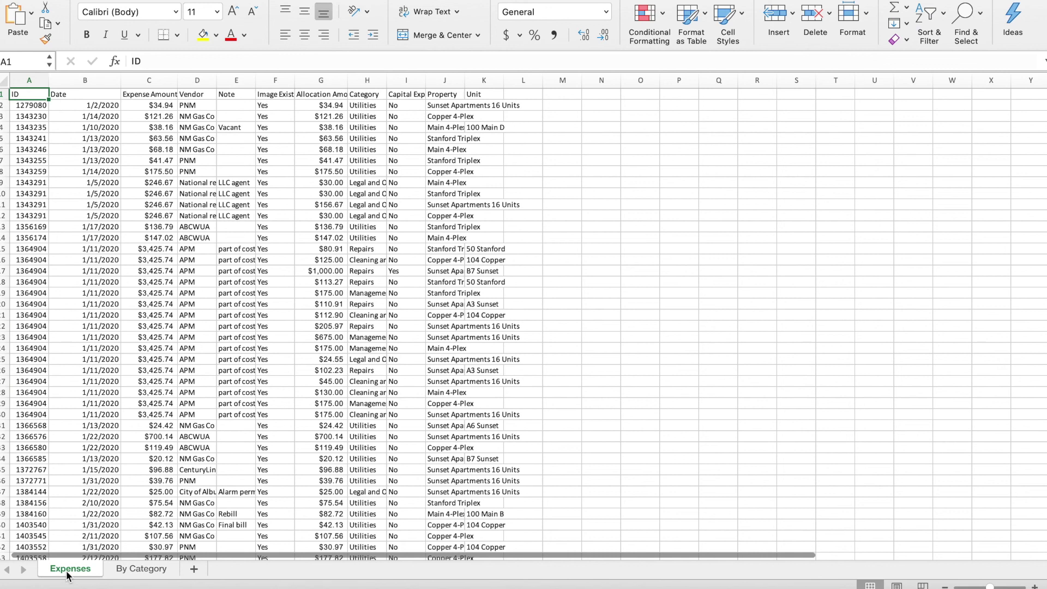